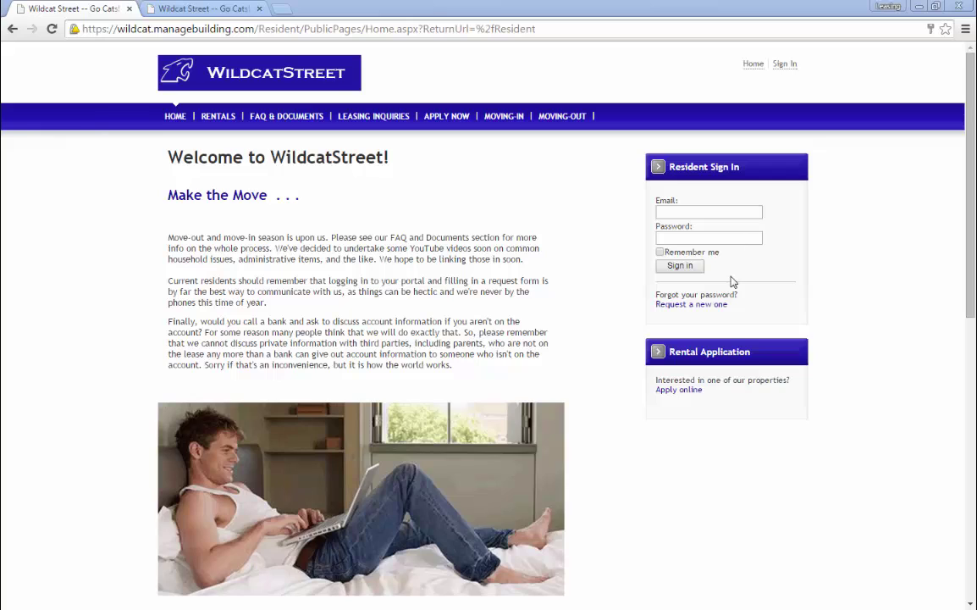
Step: Switch to the signed-in resident account page and start a new payment
click(197, 8)
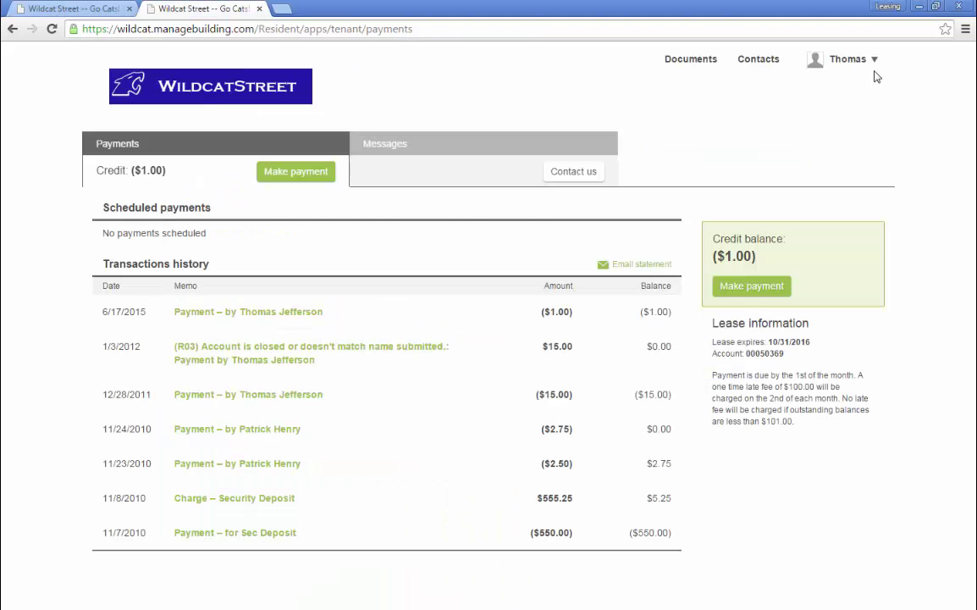
click(873, 65)
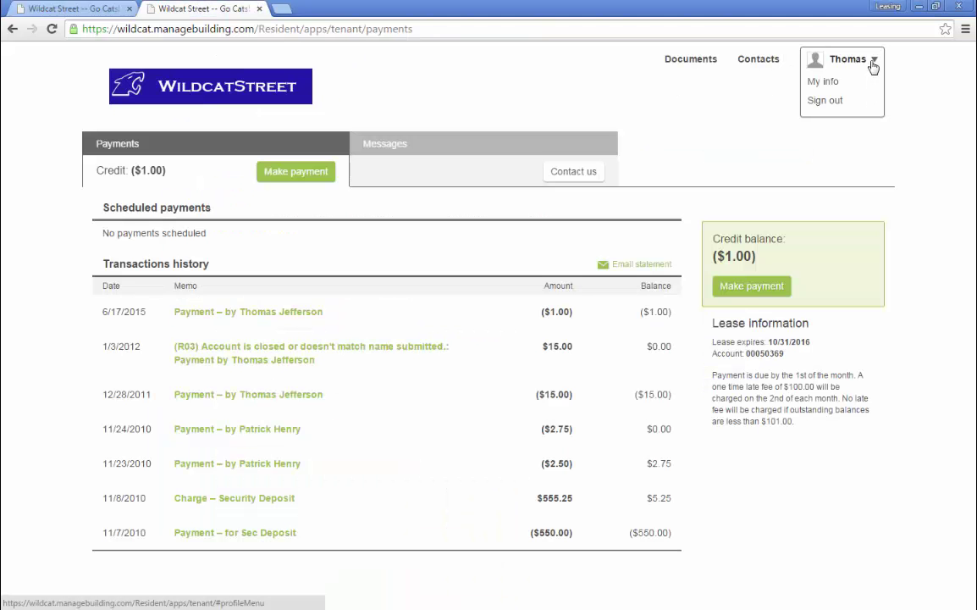
click(873, 65)
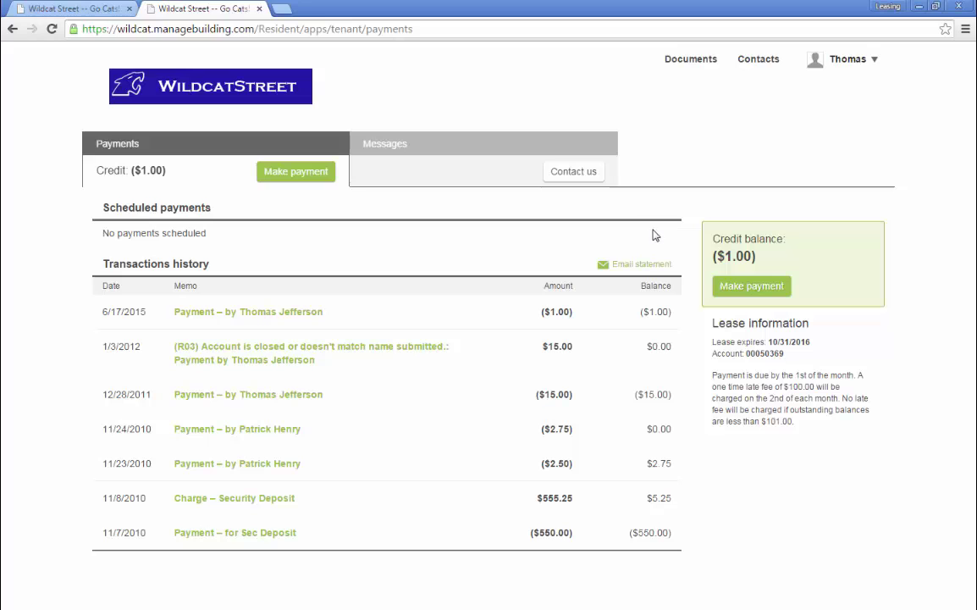
click(760, 286)
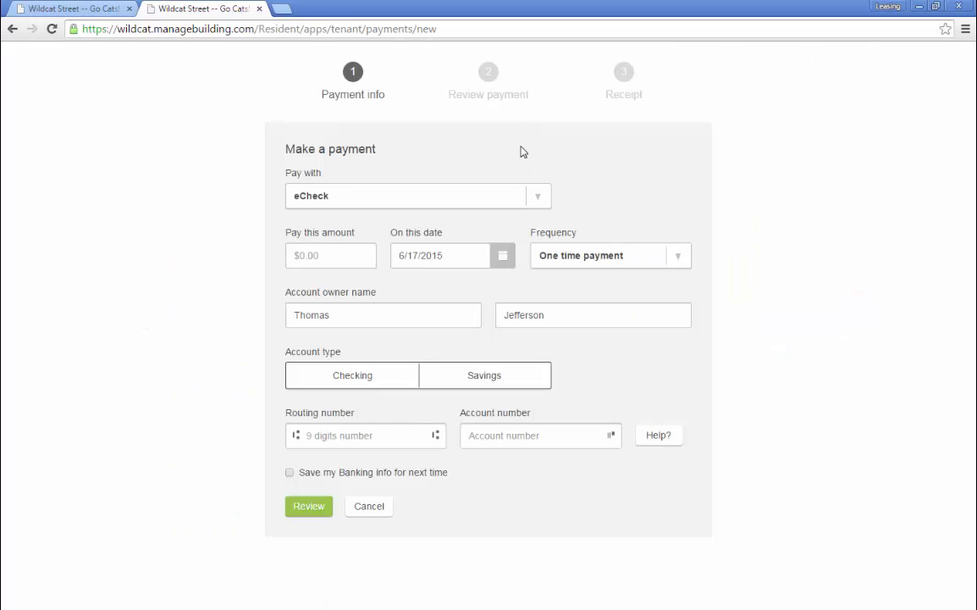
Step: Choose eCheck as the payment method and set the payment amount to $500.00
click(540, 198)
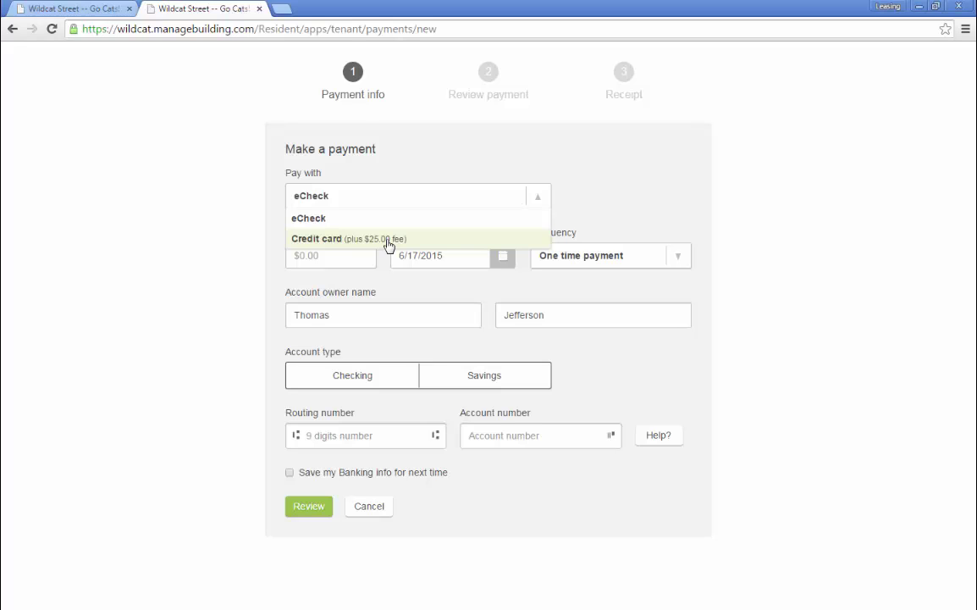
click(405, 218)
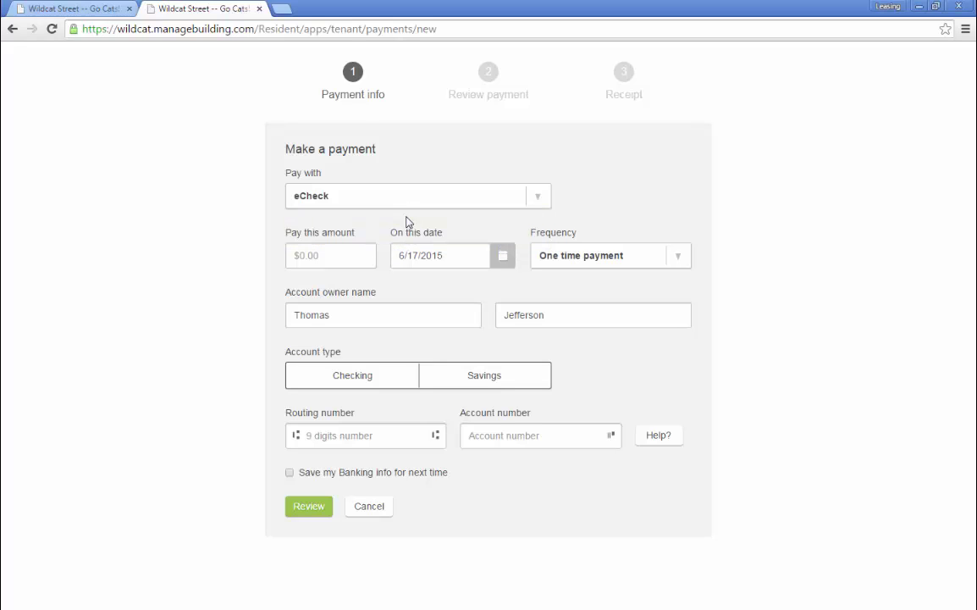
click(360, 259)
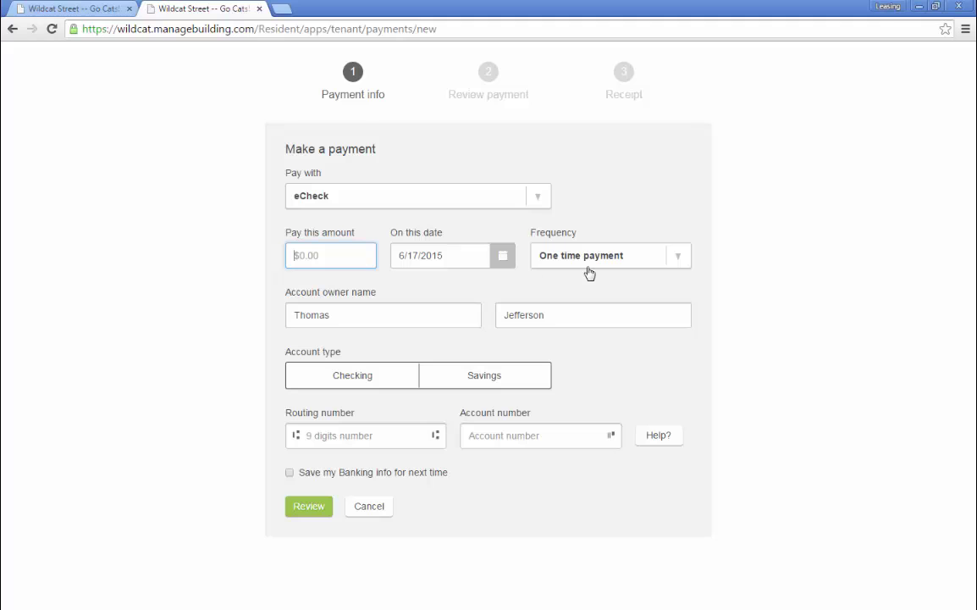
text(500)
Step: Set the payment date to 6/20/2015
click(502, 255)
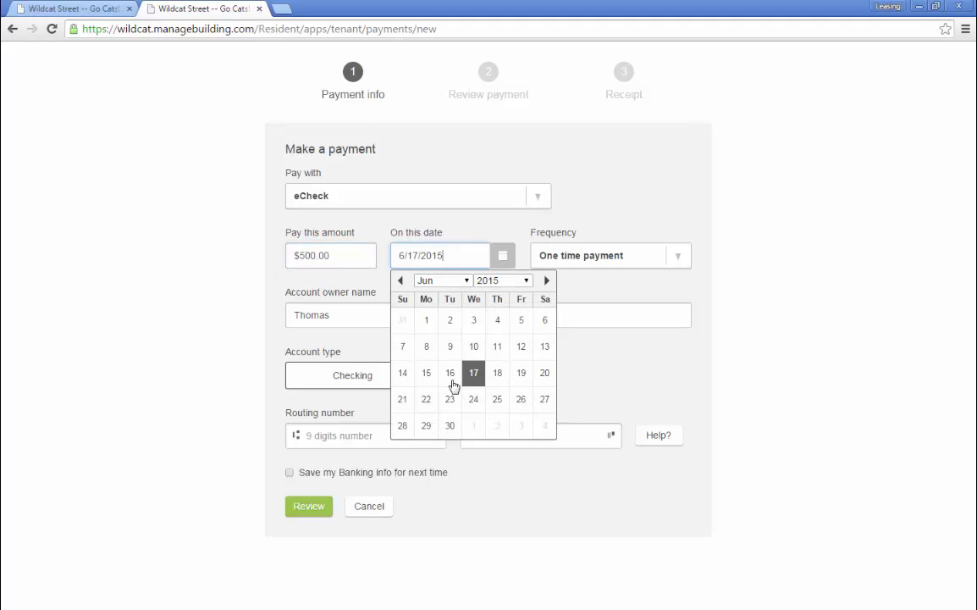
click(546, 280)
click(401, 280)
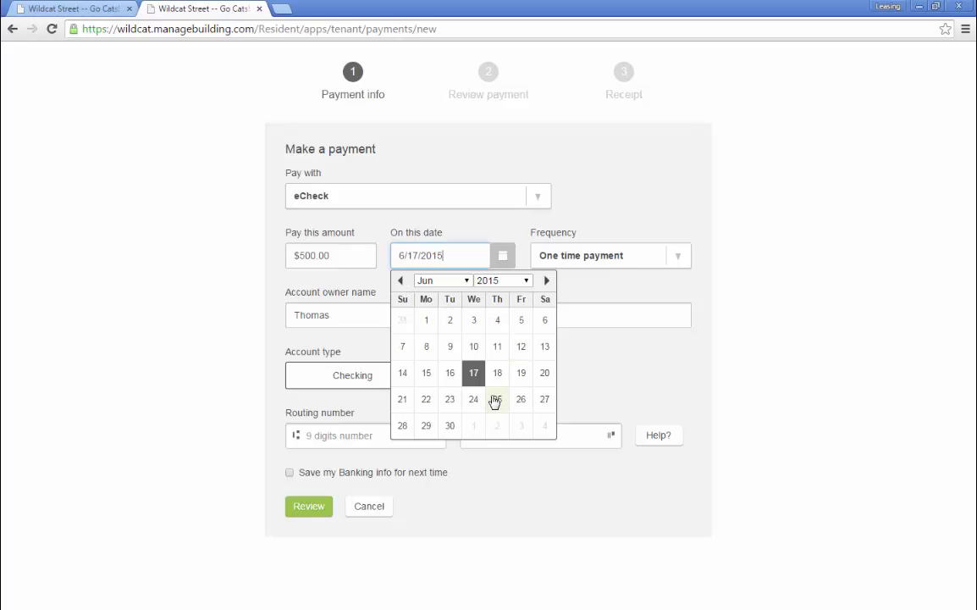
click(546, 373)
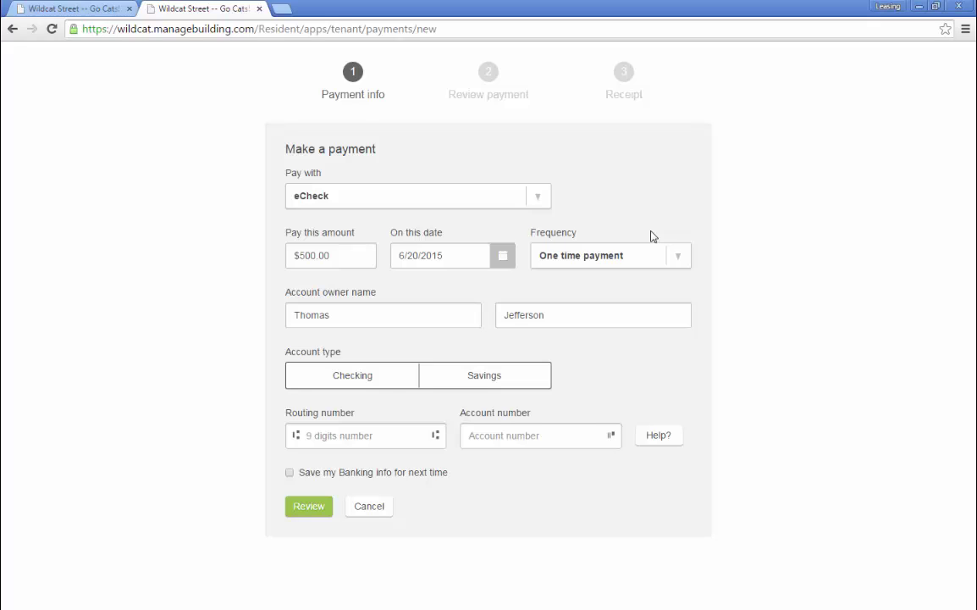
Step: Set the payment frequency to Monthly
click(676, 255)
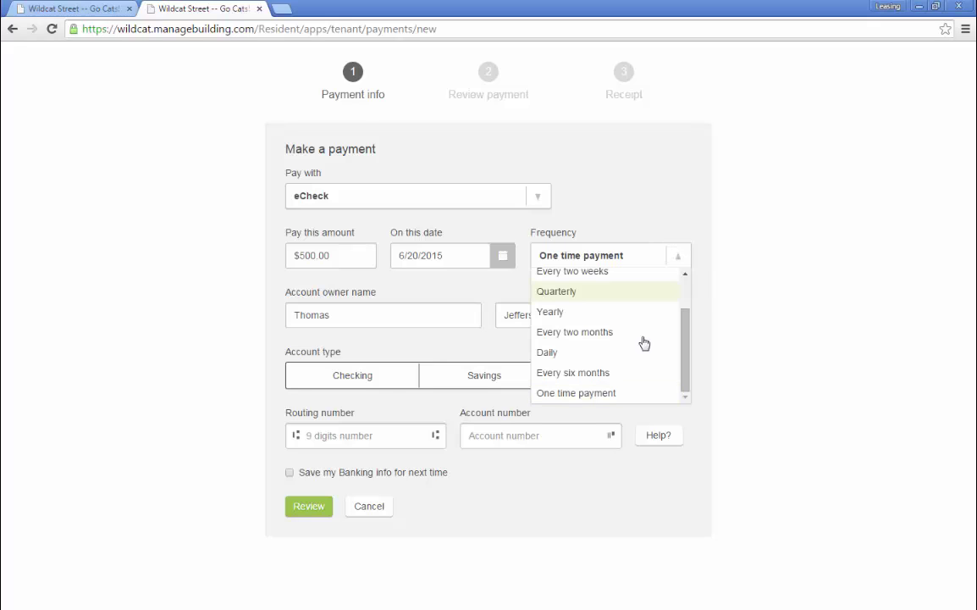
scroll(605, 339, up, 3)
click(599, 285)
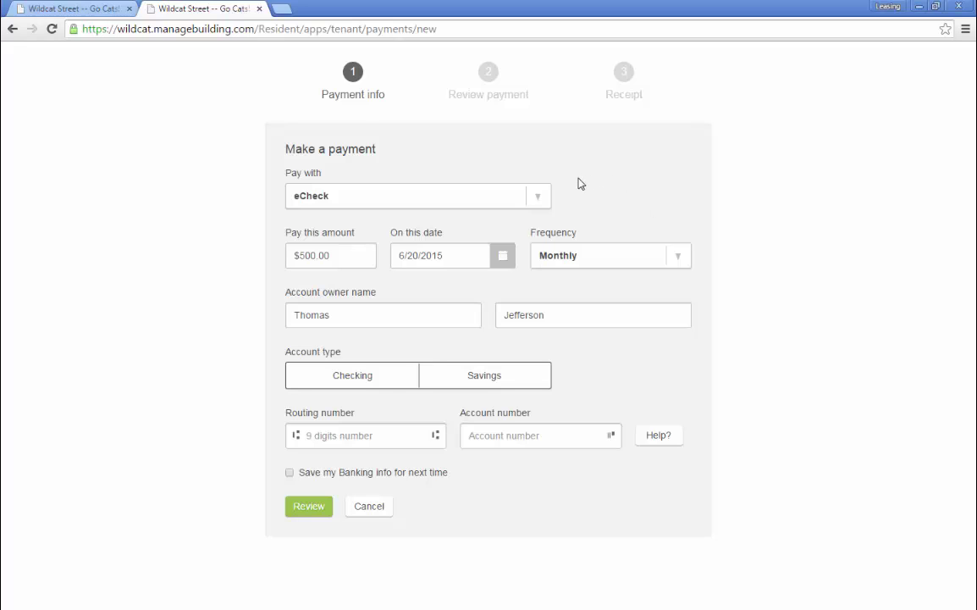
click(359, 314)
drag(359, 314, 288, 315)
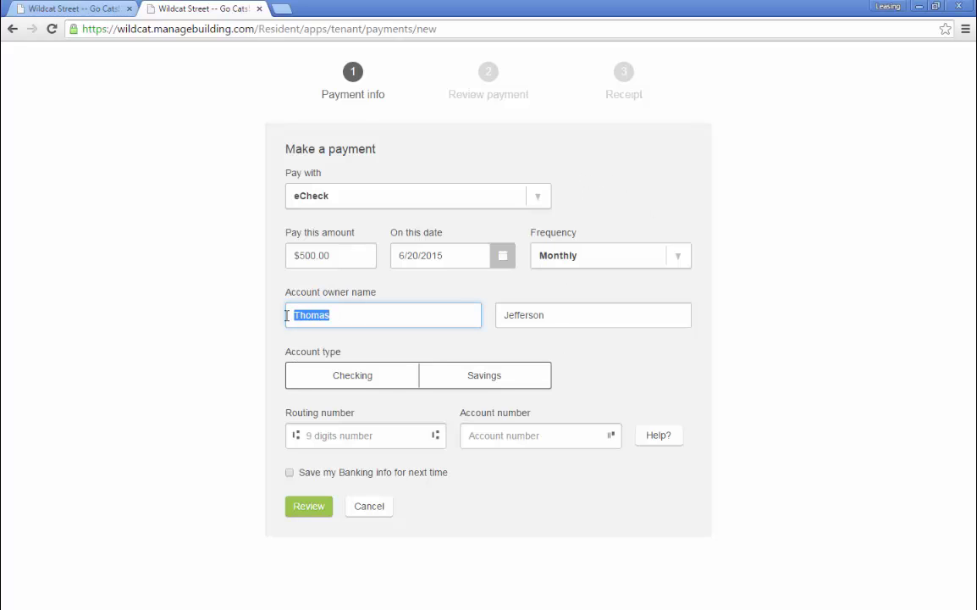
click(353, 315)
drag(291, 313, 334, 312)
drag(552, 313, 501, 310)
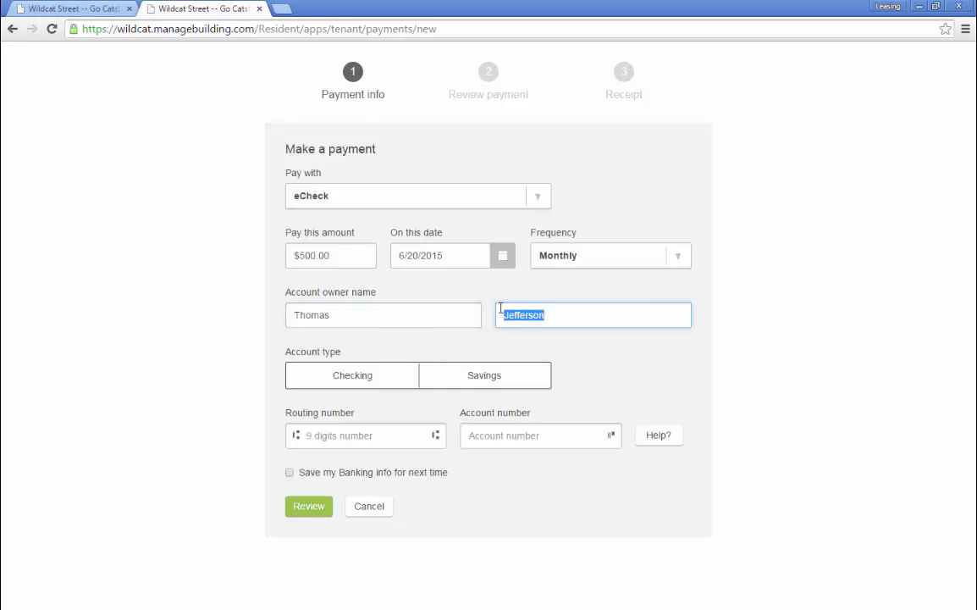
click(563, 313)
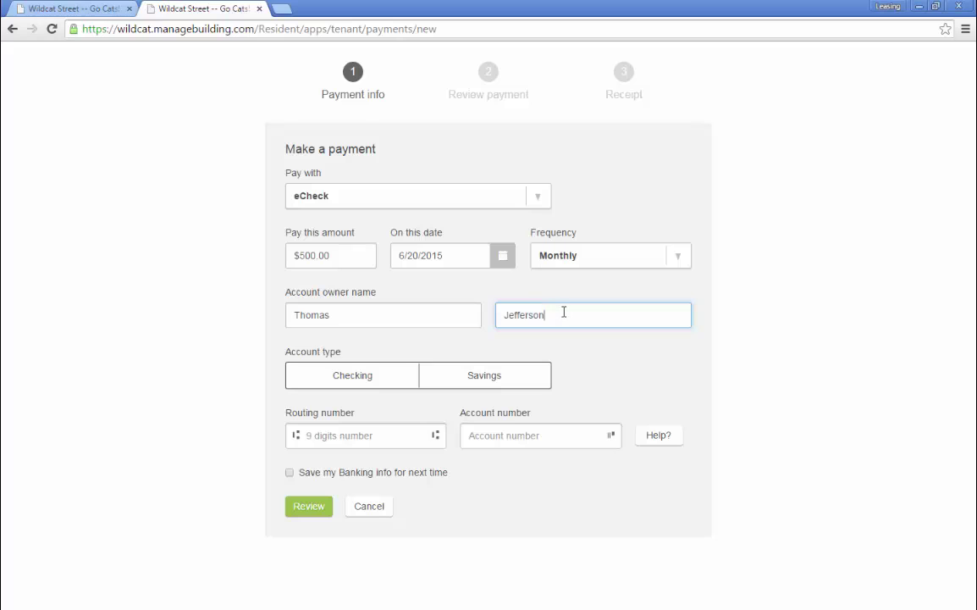
Step: Select Checking as the account type and show the help for finding the routing and account numbers
click(354, 385)
click(369, 438)
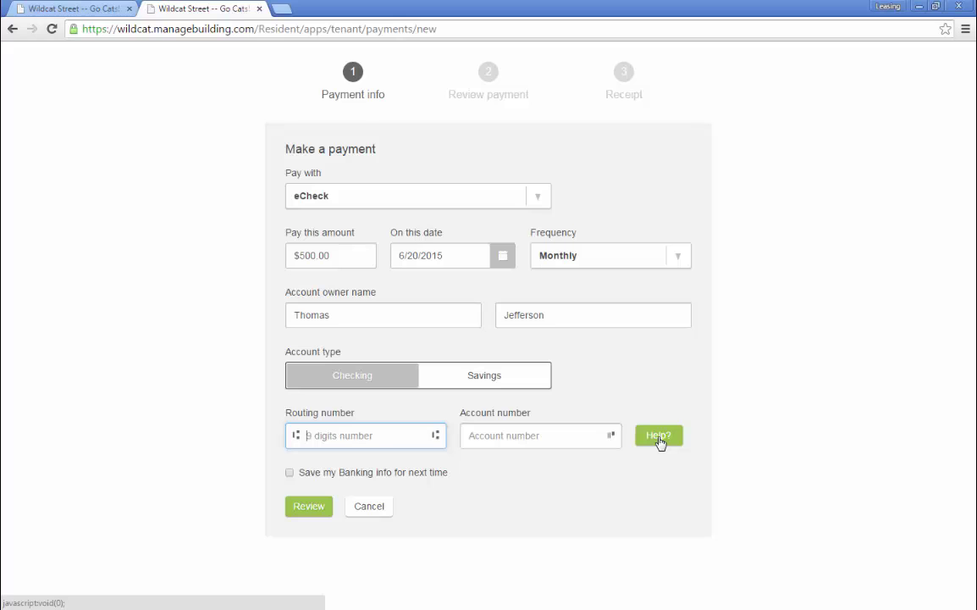
click(659, 440)
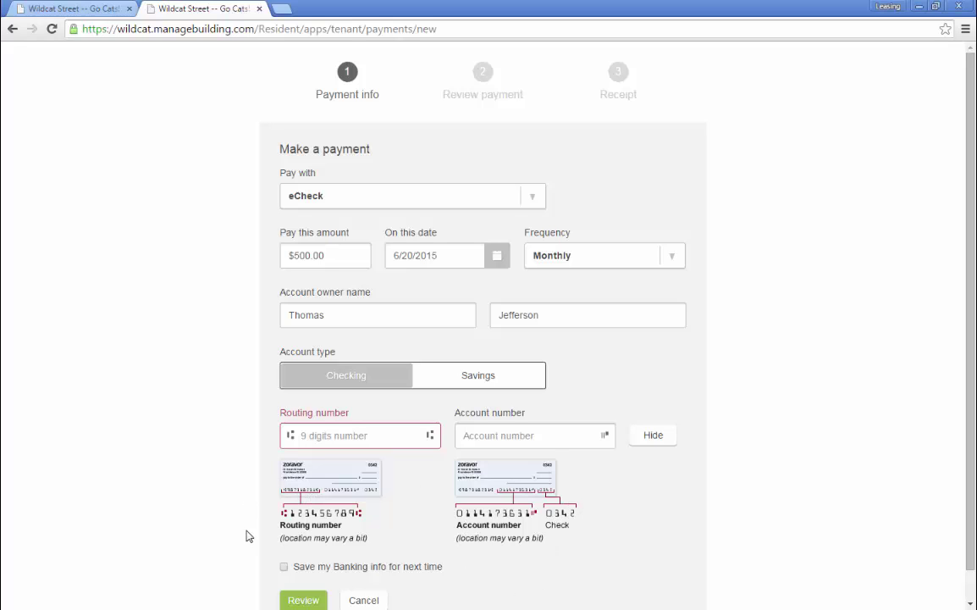
Step: Turn on the option to save the banking info for next time
click(562, 437)
scroll(381, 500, down, 1)
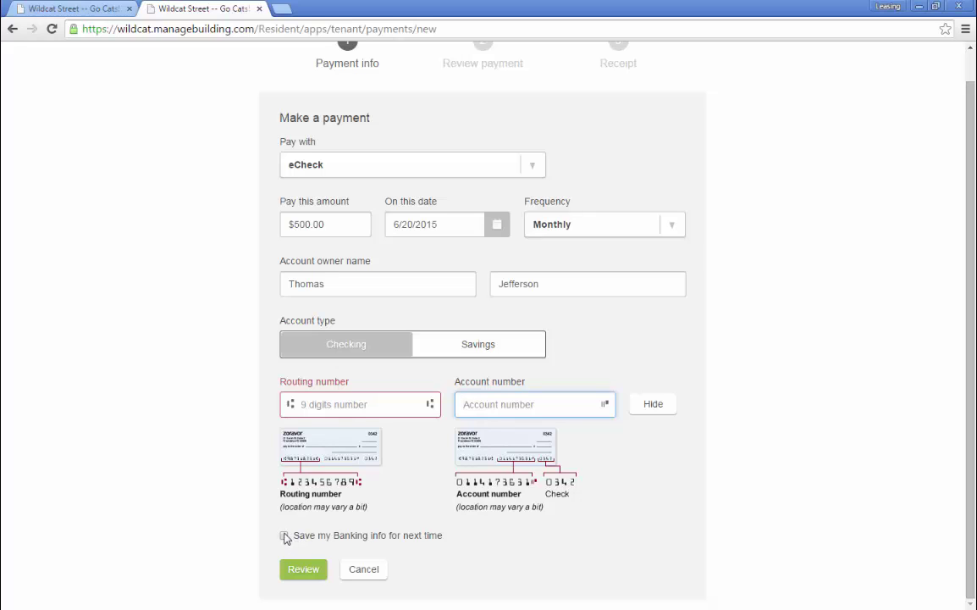
click(284, 535)
click(610, 289)
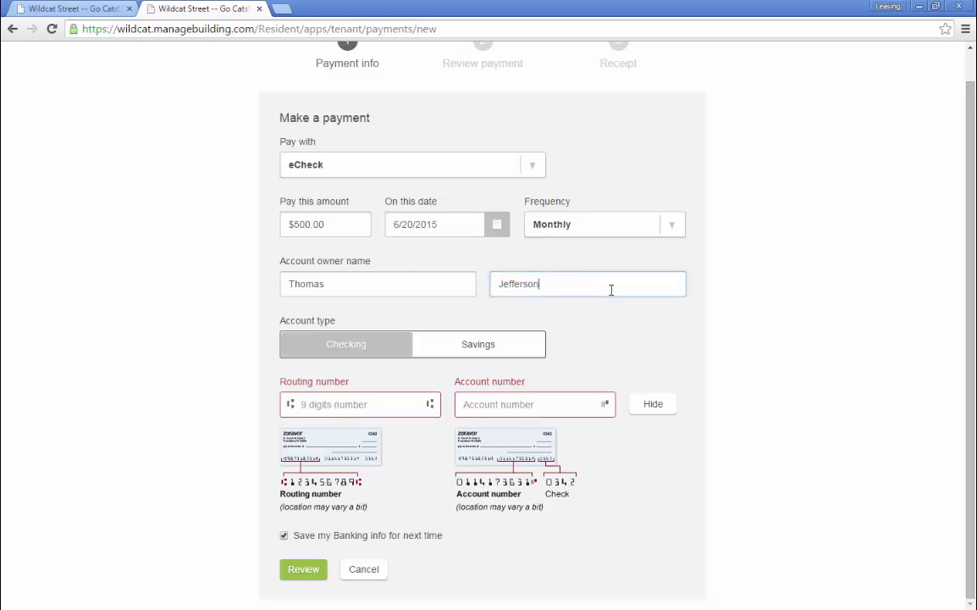
click(356, 281)
click(579, 284)
click(367, 283)
click(602, 282)
click(371, 284)
click(576, 285)
click(417, 281)
click(565, 290)
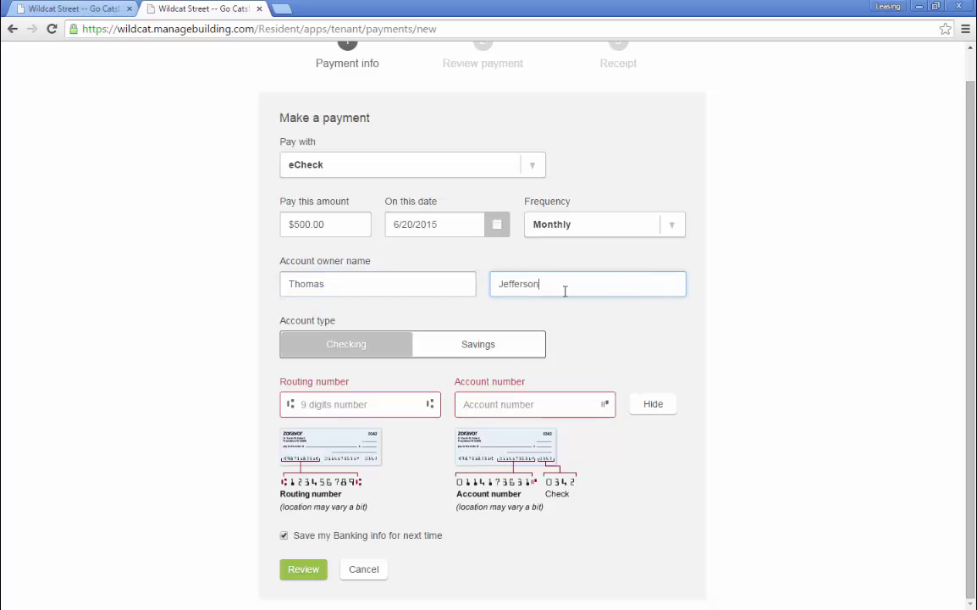
Step: Replace the account owner's first and last name with another person's name
click(367, 289)
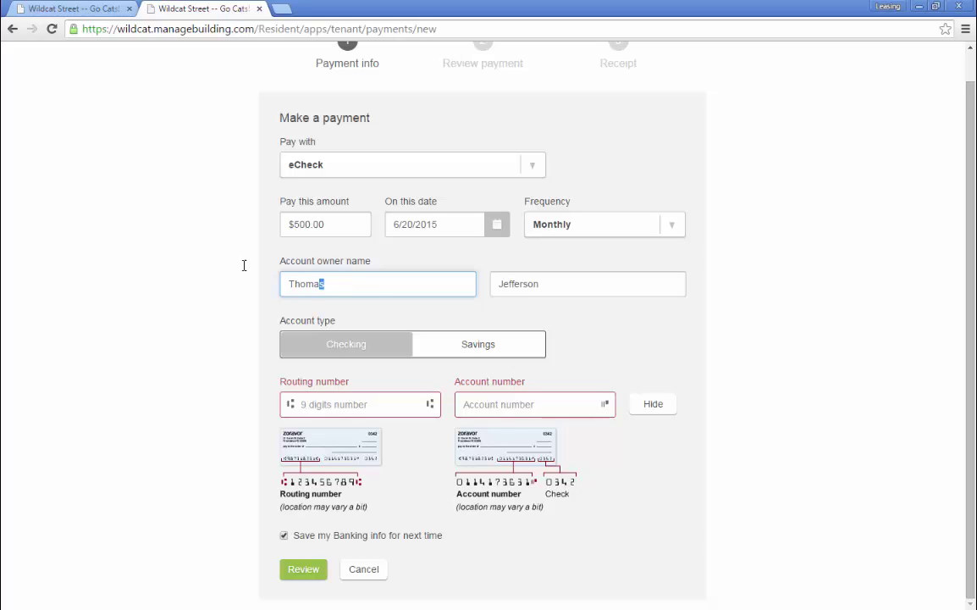
key(ctrl+a)
text(J)
key(Tab)
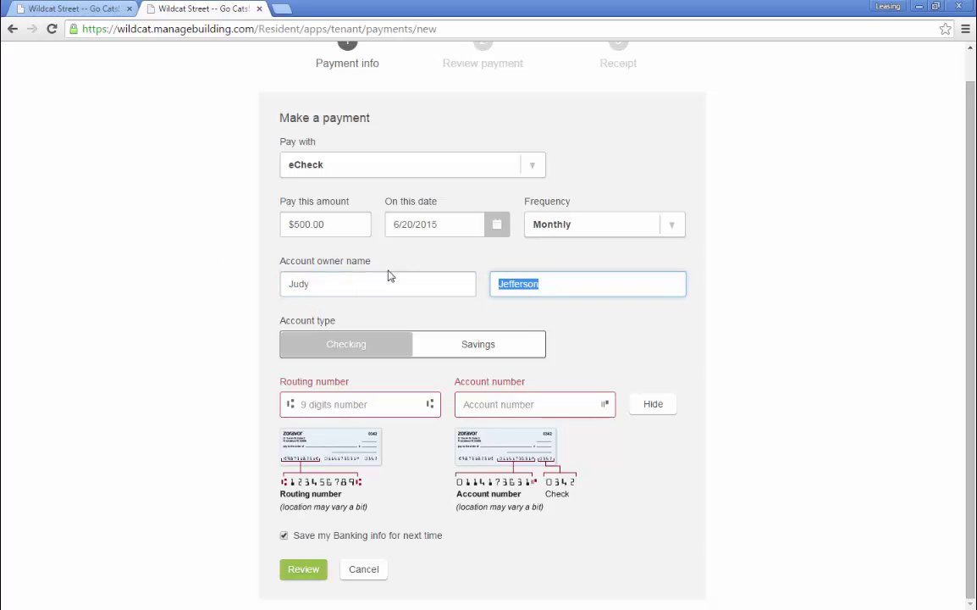
text(Smith)
Step: Enter the bank routing number and the bank account number in their fields
click(371, 405)
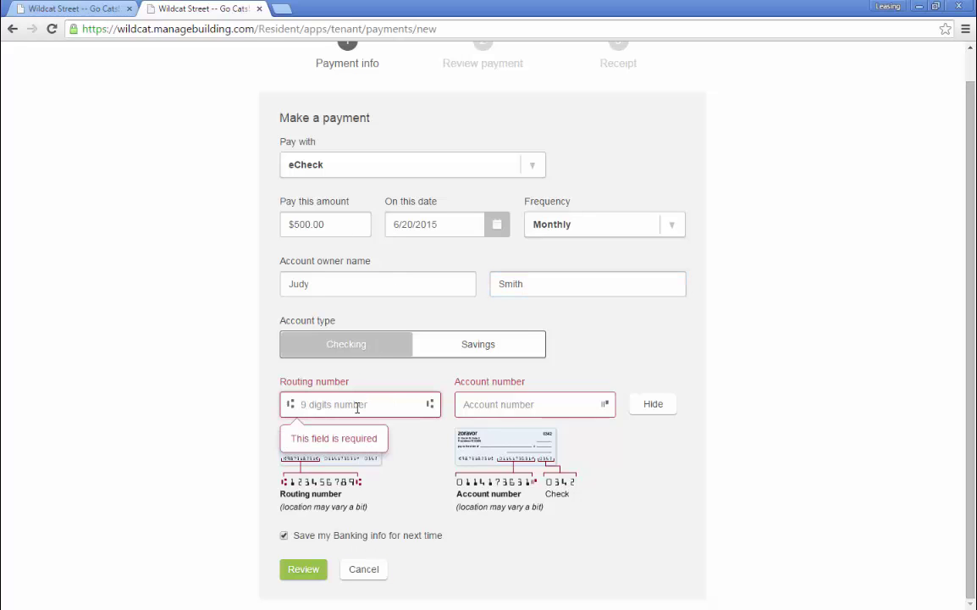
text(123456789)
click(494, 403)
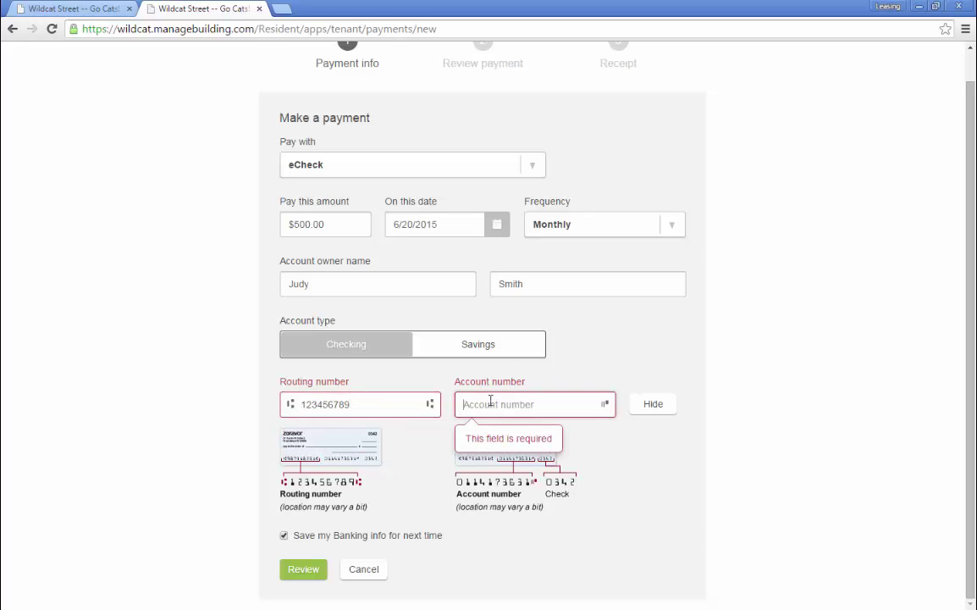
text(123456789)
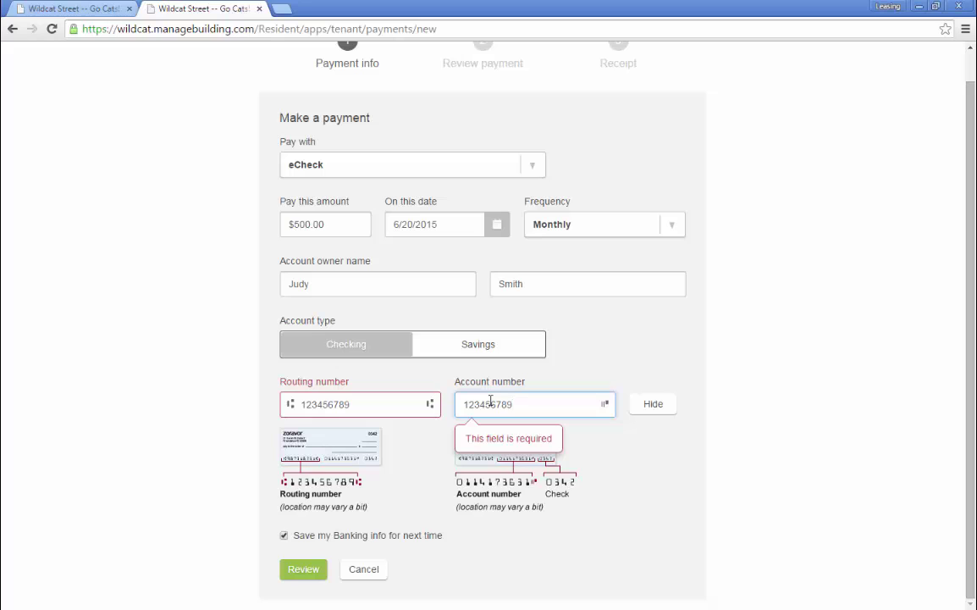
Step: Turn off saving the banking info and set the payment frequency to One time payment
click(628, 372)
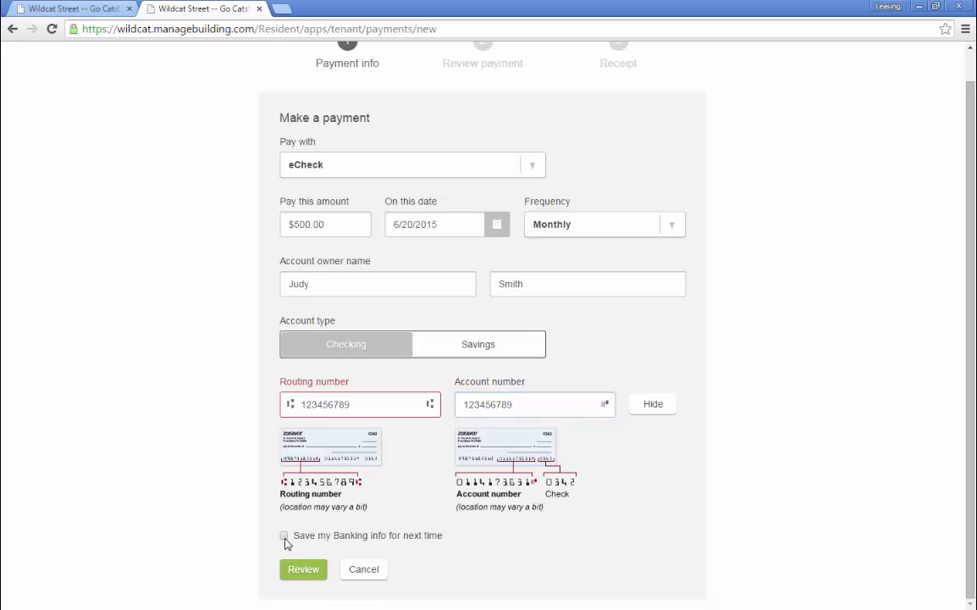
click(676, 228)
scroll(627, 364, down, 2)
click(625, 363)
Step: Change the account owner's first and last name back to the resident's own name
drag(372, 284, 280, 272)
text(Thomas)
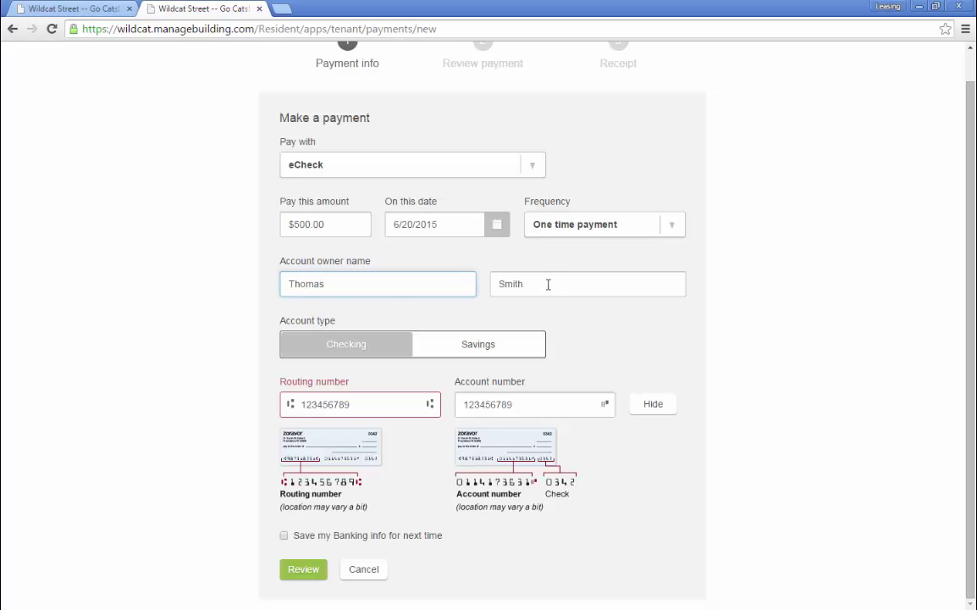
drag(546, 283, 436, 276)
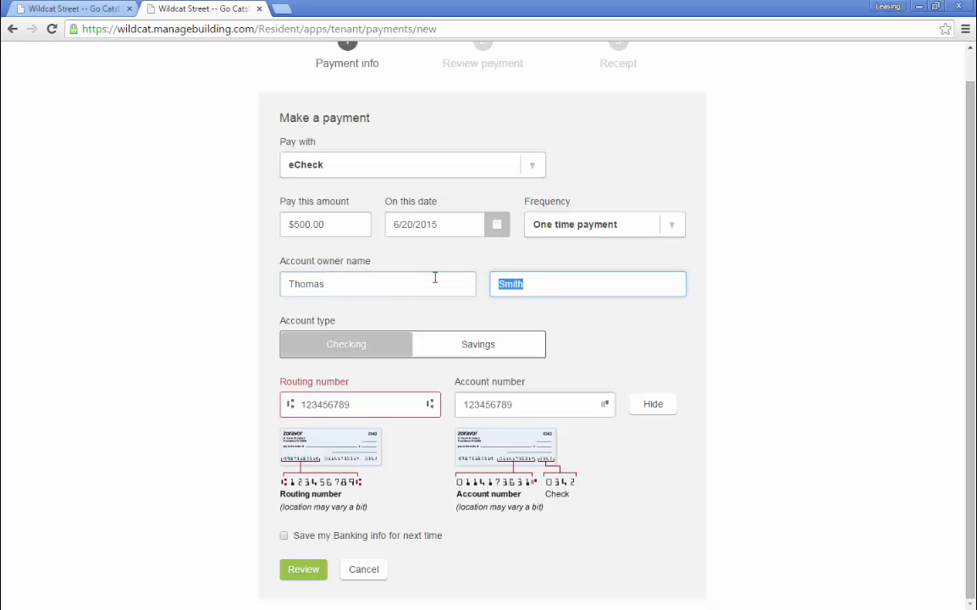
text(Jefferson)
drag(418, 287, 275, 270)
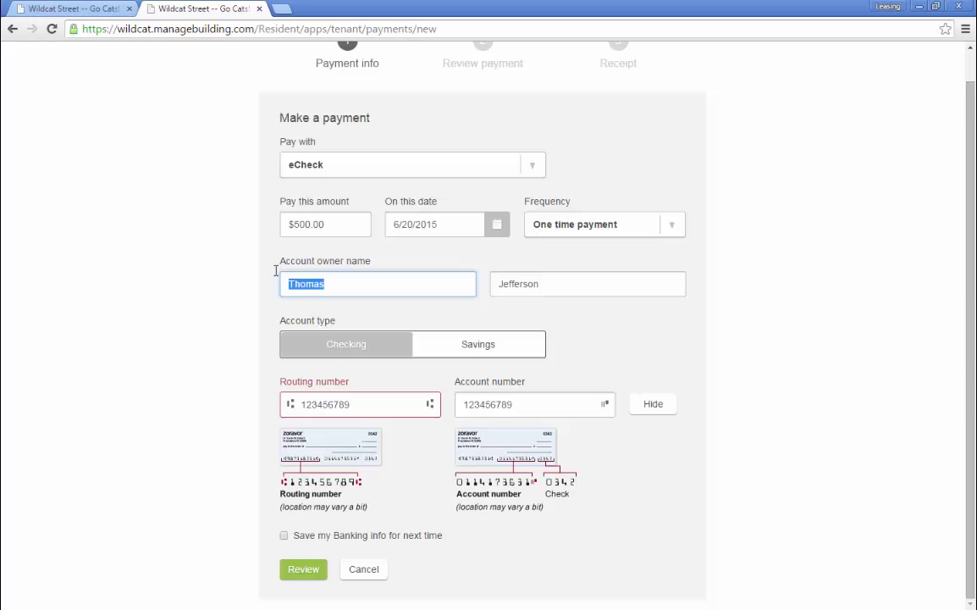
double_click(514, 279)
drag(534, 403, 455, 404)
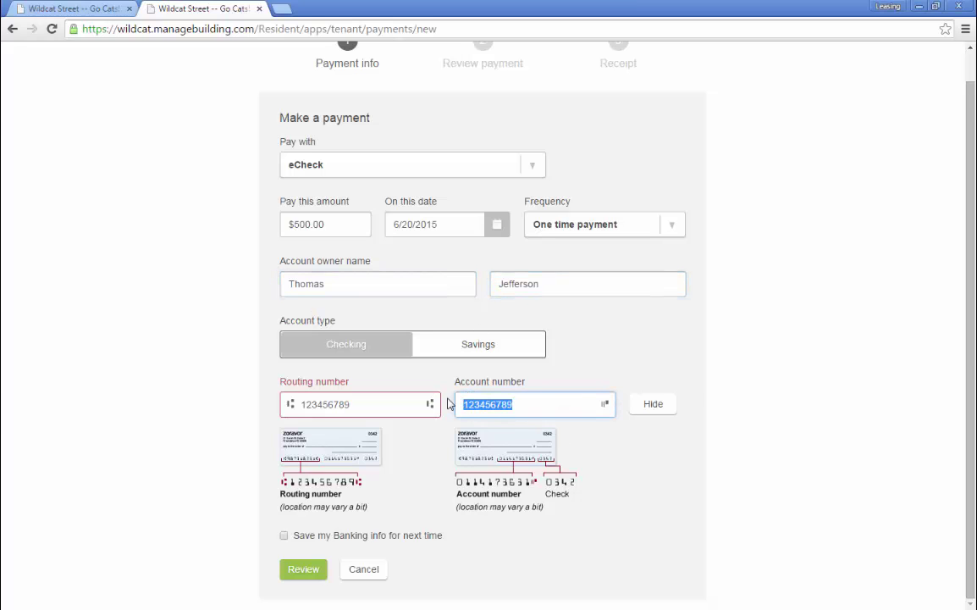
drag(397, 404, 259, 401)
click(559, 405)
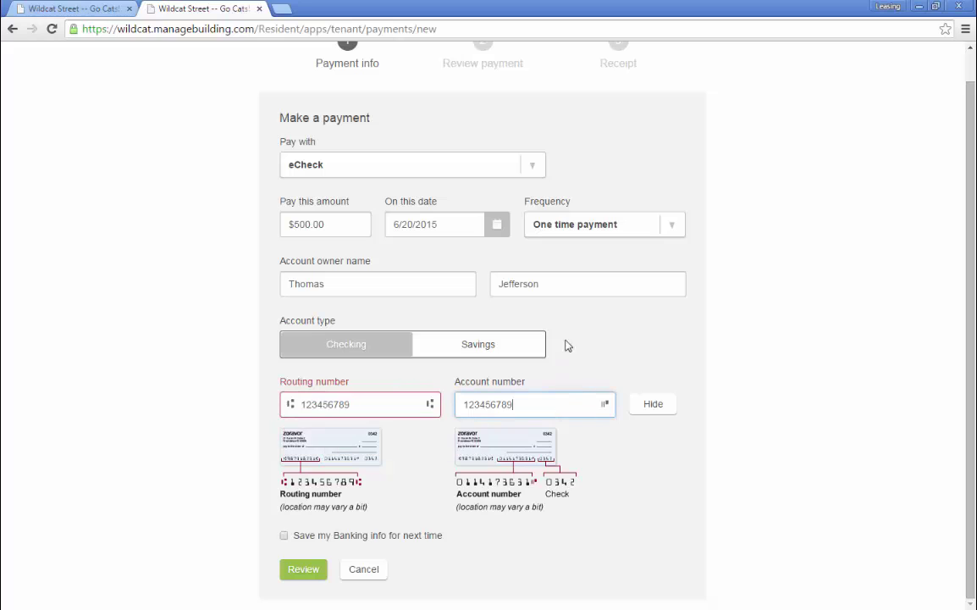
drag(556, 279, 283, 272)
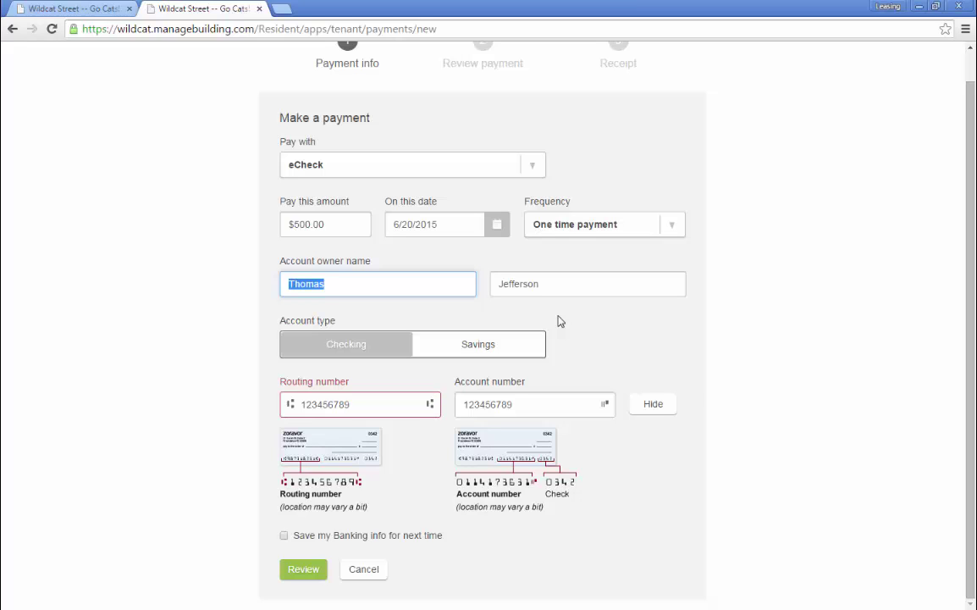
Step: Set the payment date to 7/1/2015
click(497, 225)
click(542, 251)
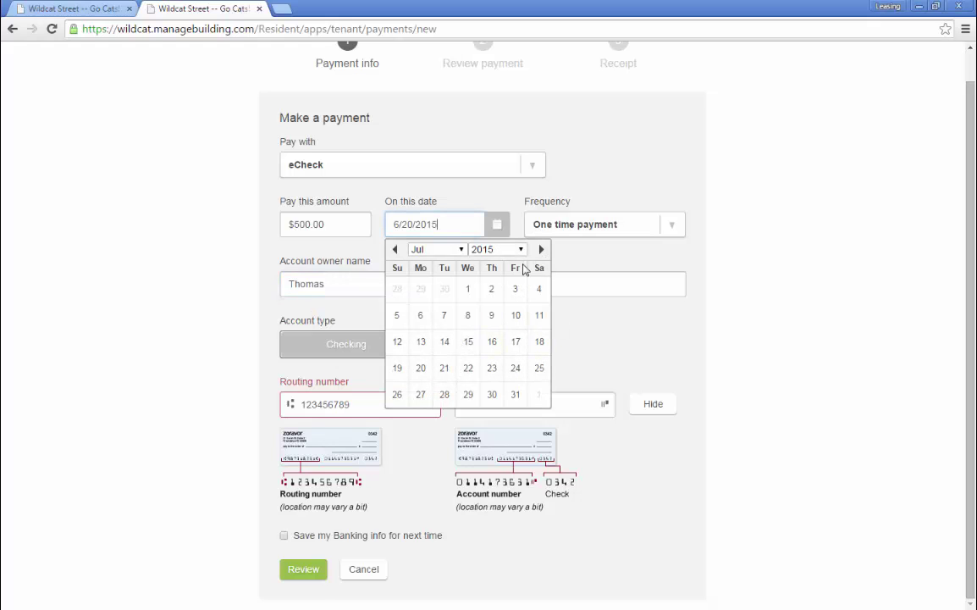
click(469, 289)
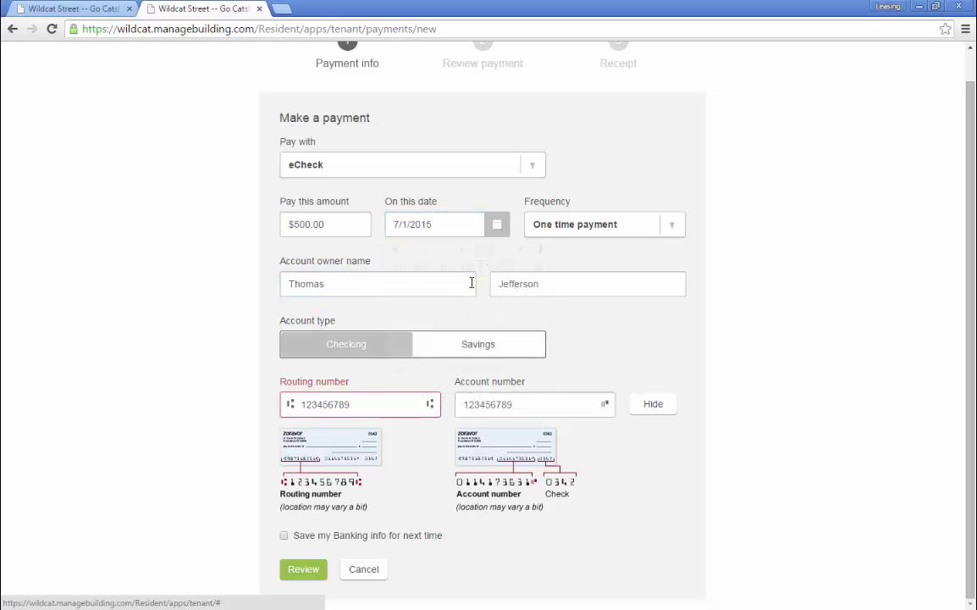
Step: Set the payment date to 6/20/2015 and turn on saving the banking info for next time
click(498, 226)
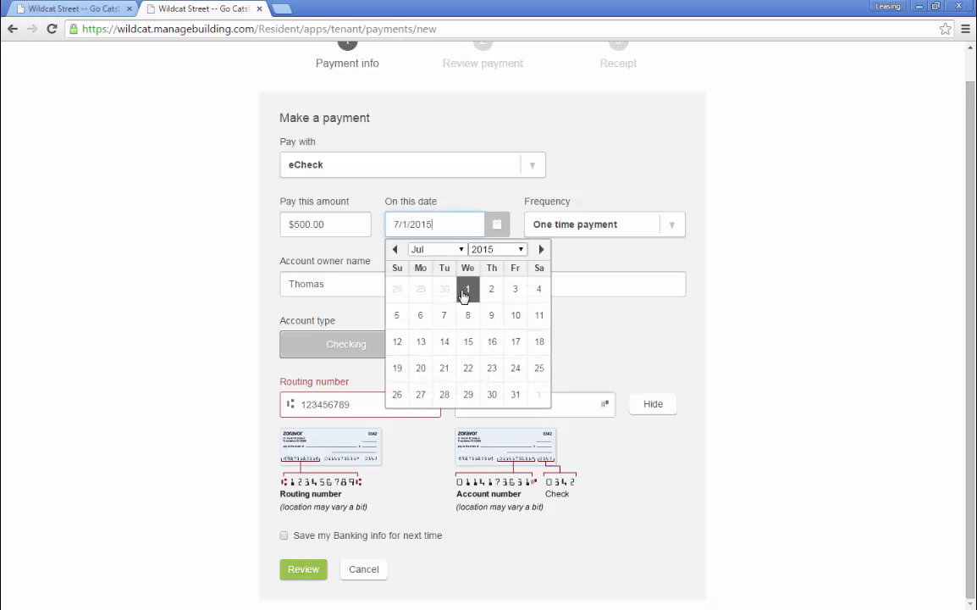
click(395, 250)
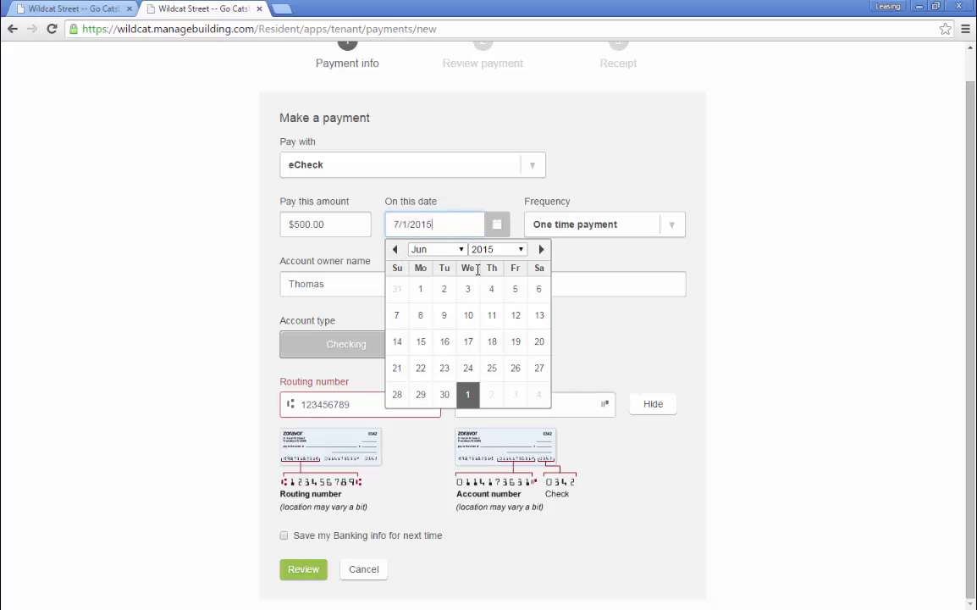
click(537, 341)
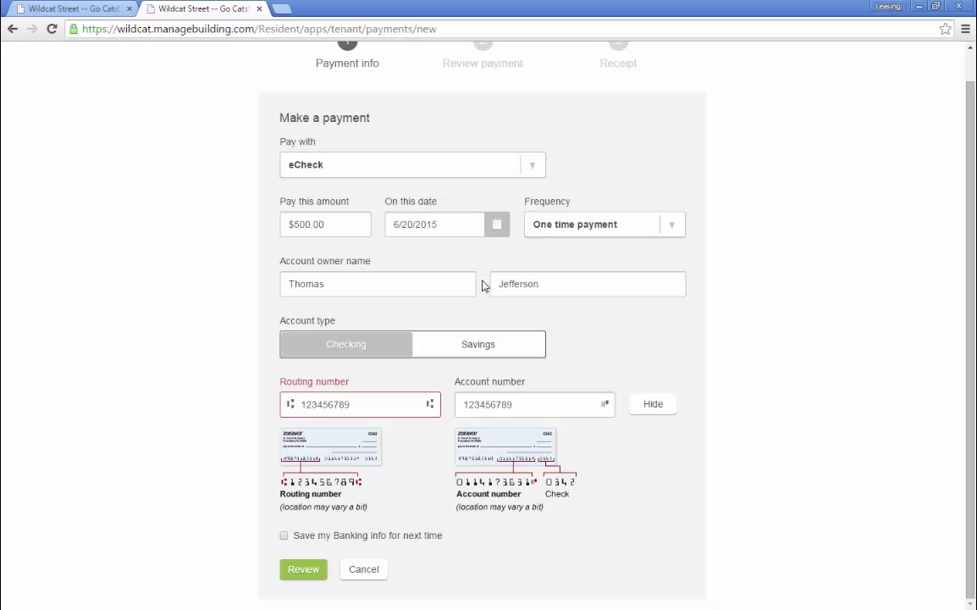
click(285, 535)
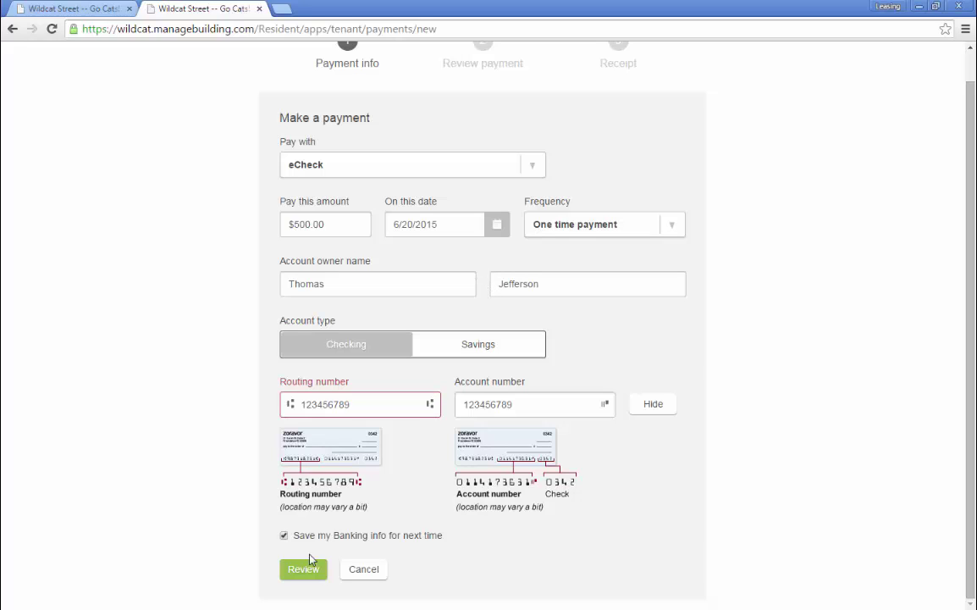